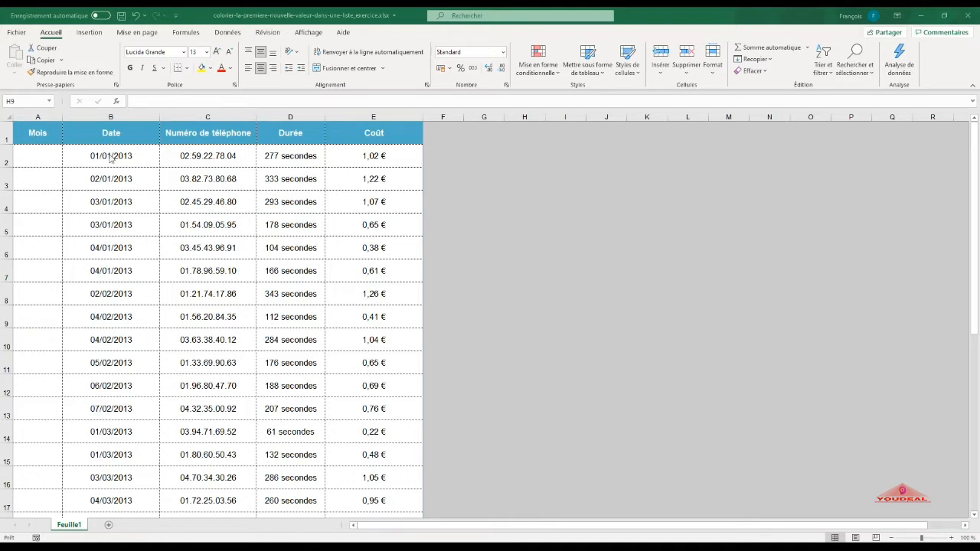
Enter the formula =MOIS(B2) in cell A2 to extract the month number from the date.
click(40, 156)
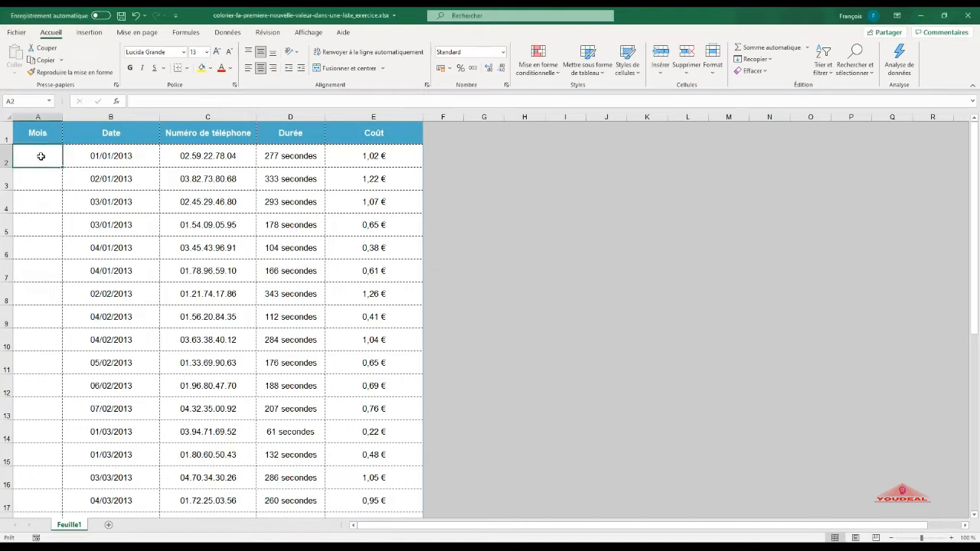
text(=)
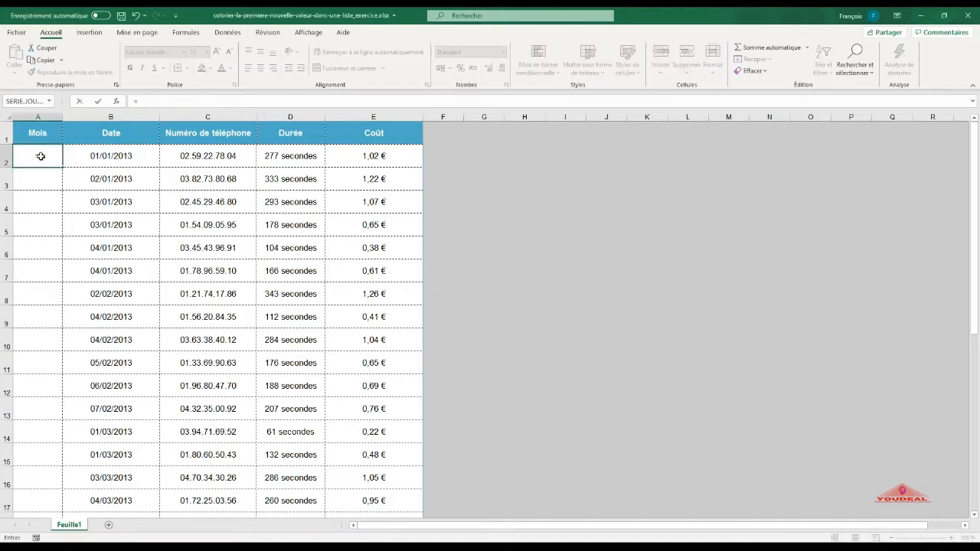
text(mois)
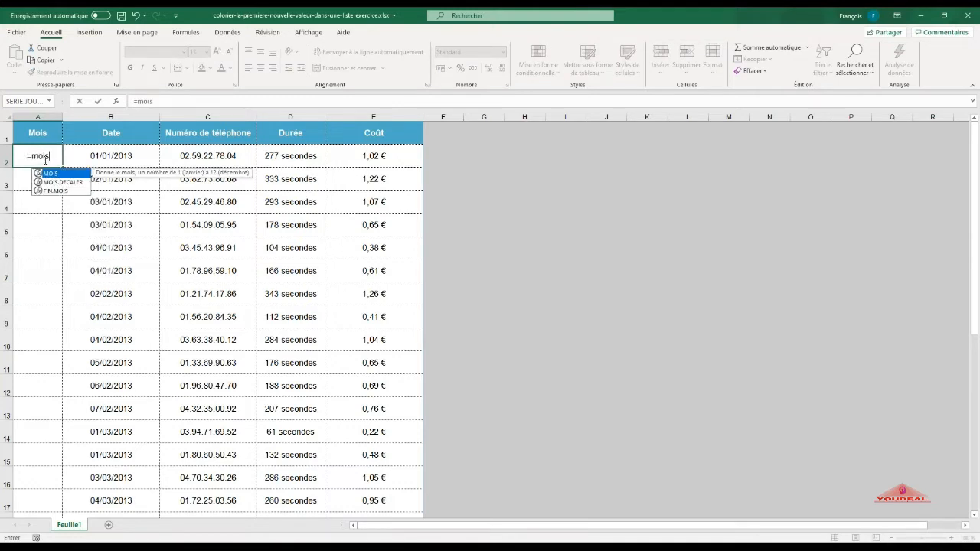
double_click(63, 174)
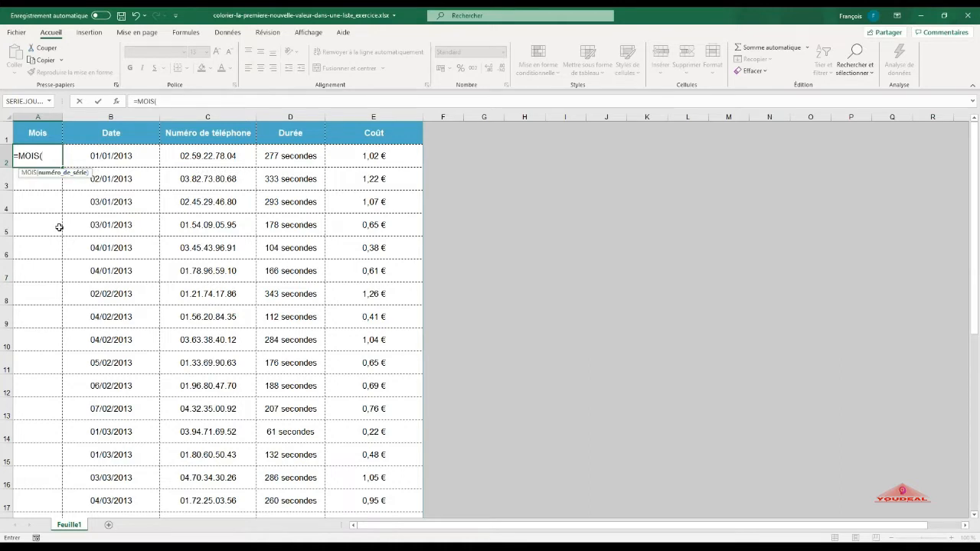
click(109, 156)
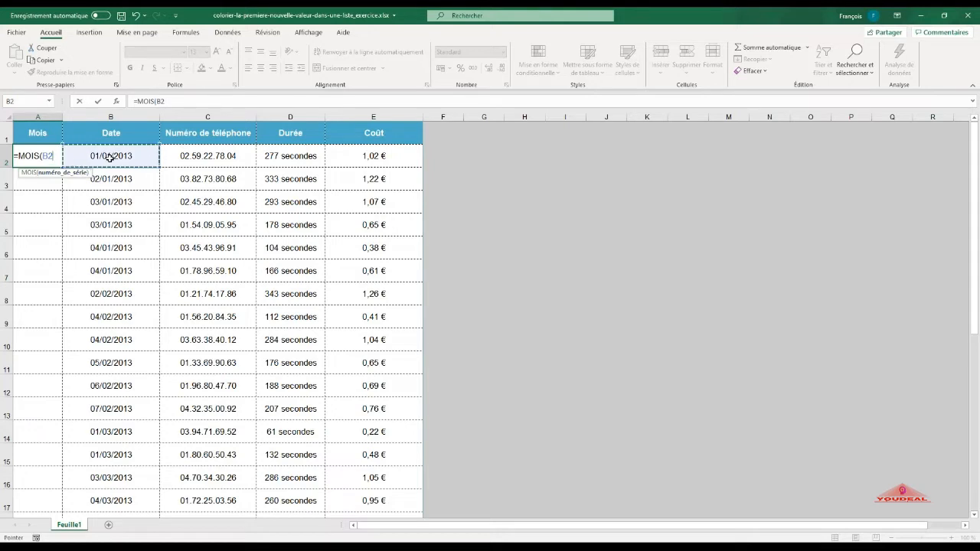
text())
key(Return)
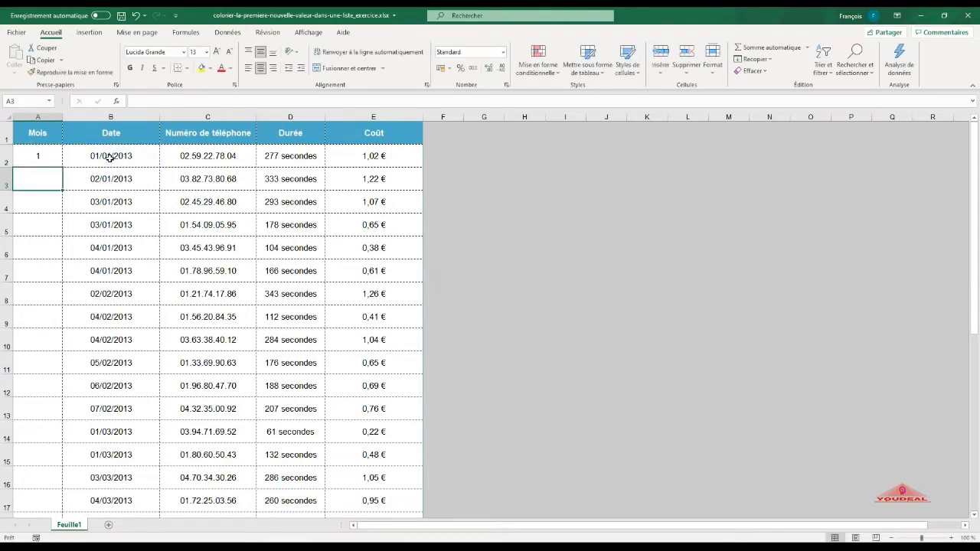
Fill the month formula from A2 down the Mois column to row 31 and review the filled column.
click(50, 157)
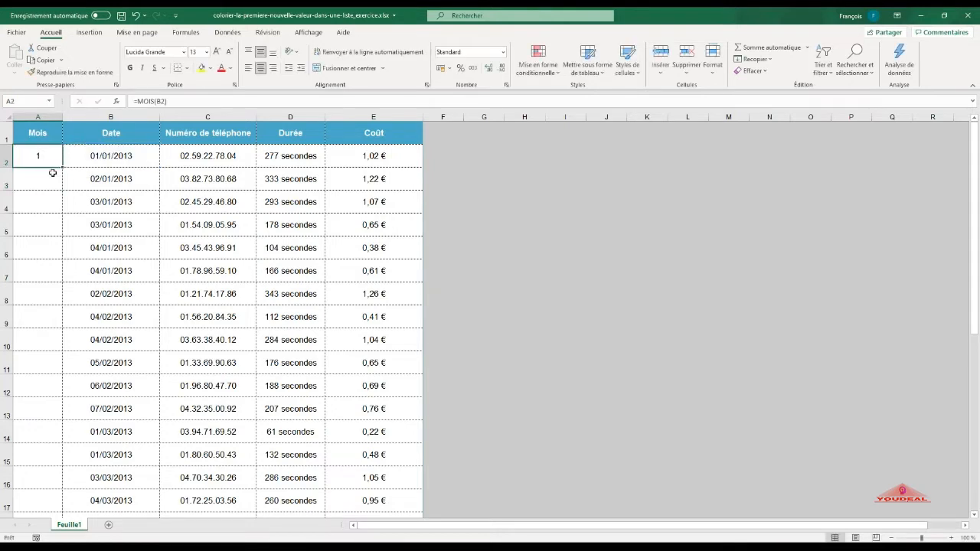
double_click(62, 167)
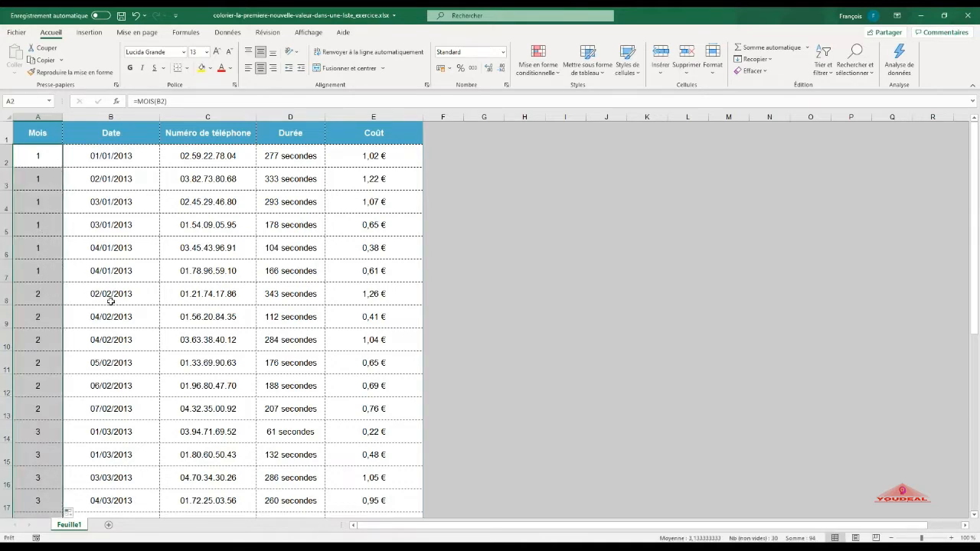
scroll(47, 301, down, 5)
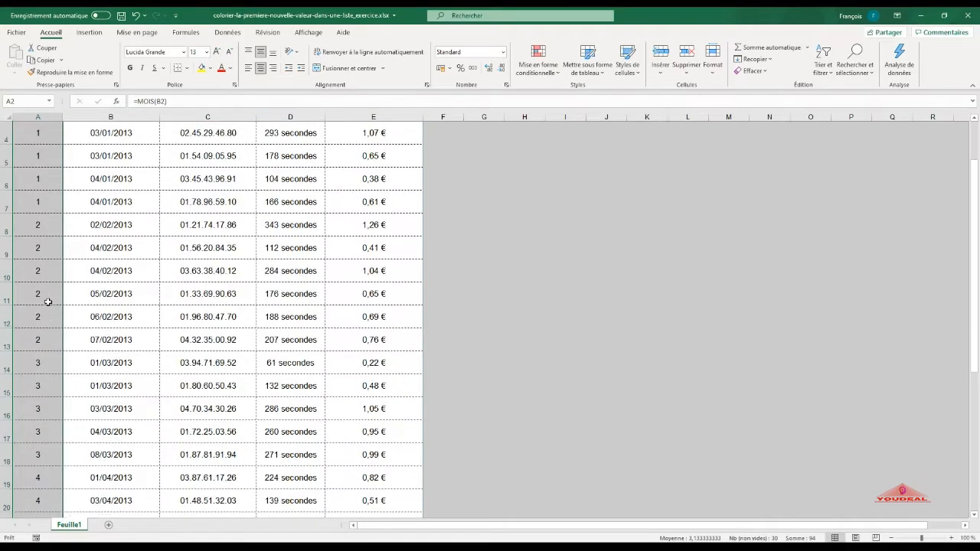
scroll(44, 317, down, 1)
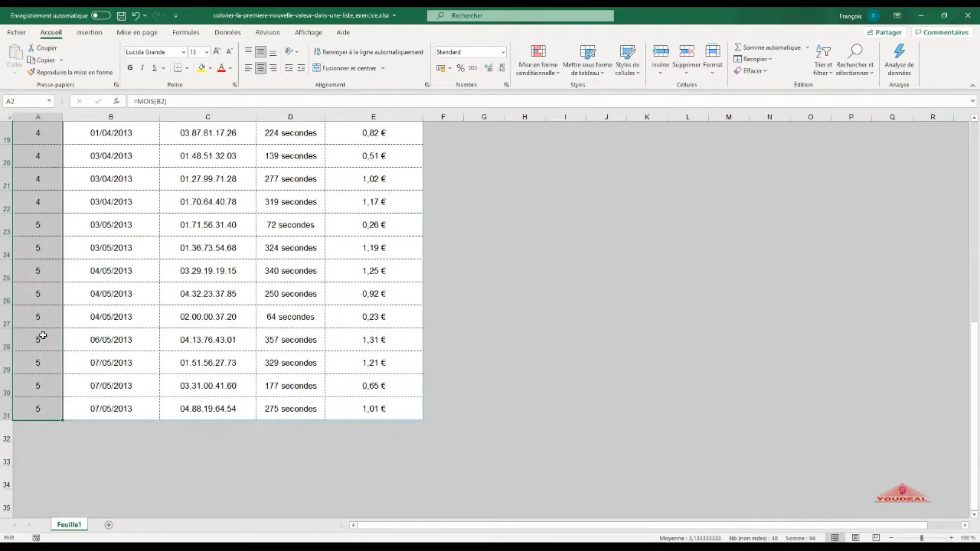
scroll(32, 401, up, 1)
scroll(33, 400, up, 5)
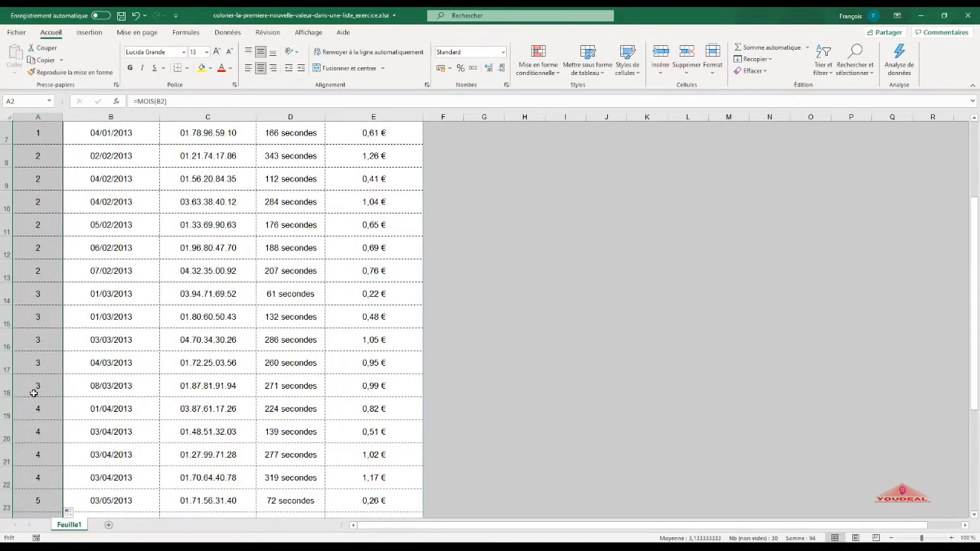
click(47, 156)
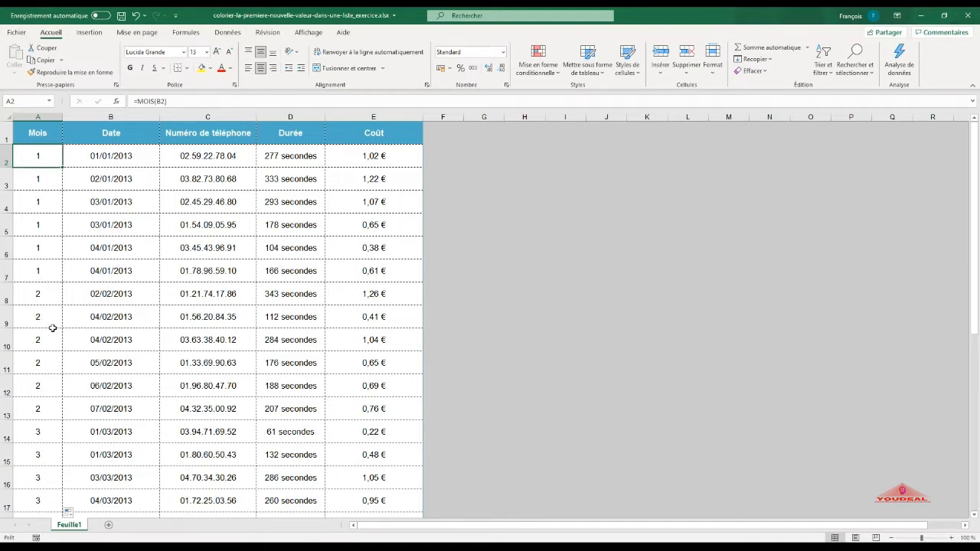
Enter the test formula =A2<>DECALER(A2;-1;0) in cell F2 to compare each month with the row above.
click(457, 155)
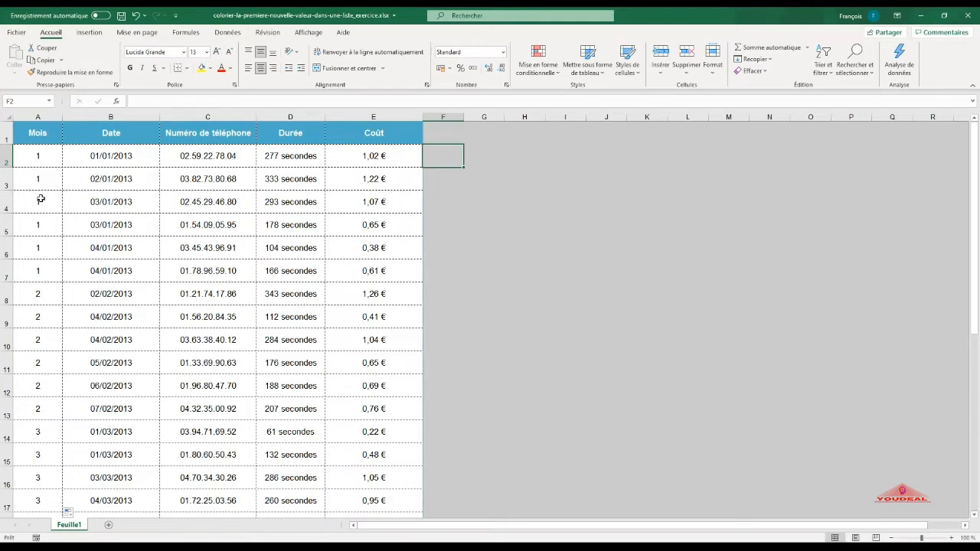
click(38, 291)
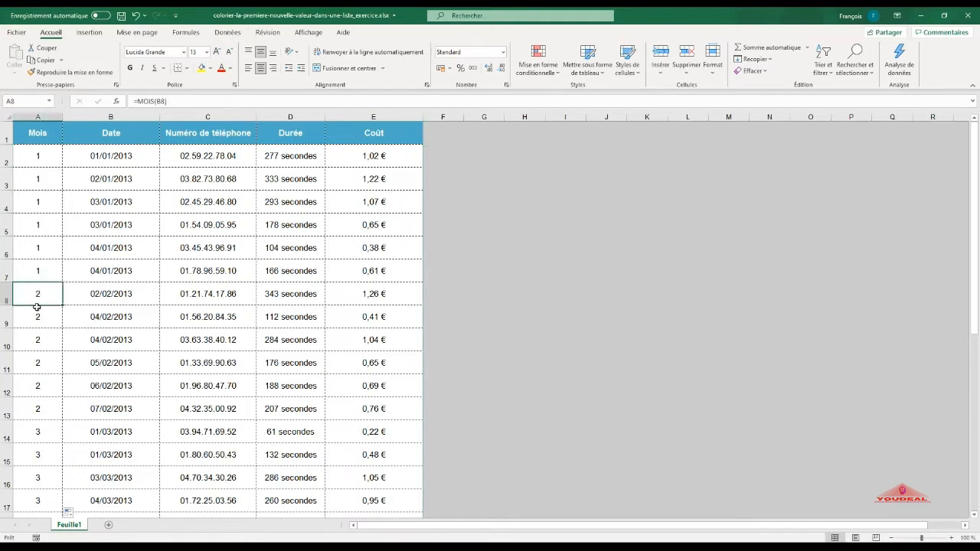
click(443, 156)
text(=)
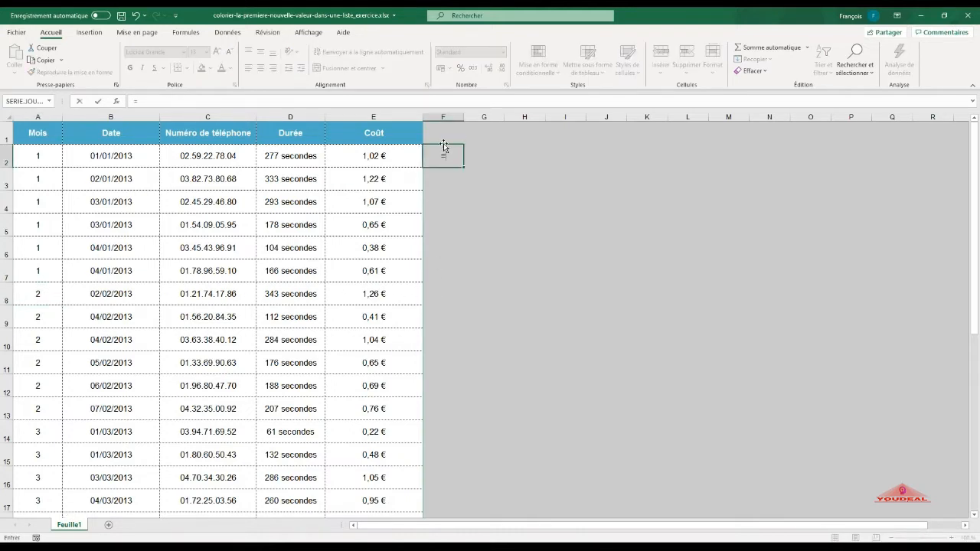
click(43, 156)
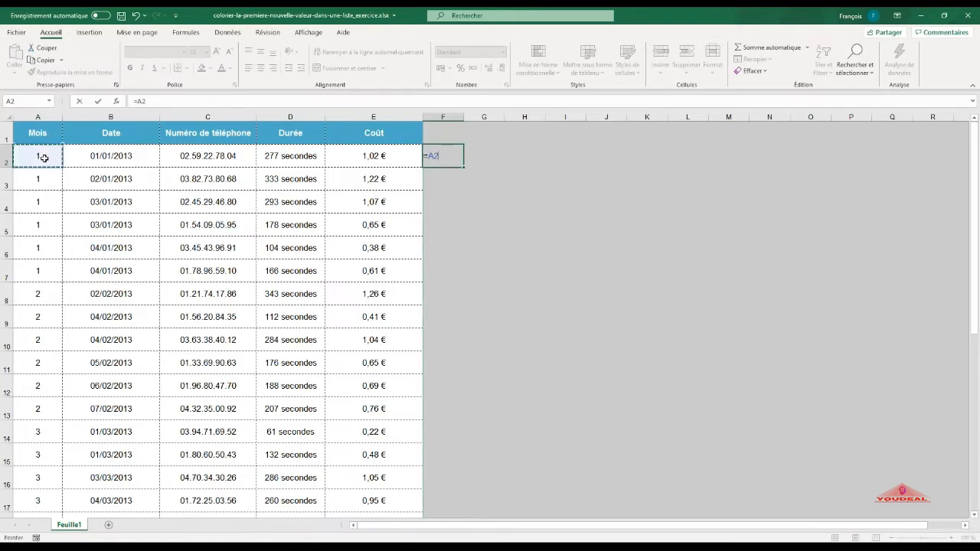
text(<>decaler)
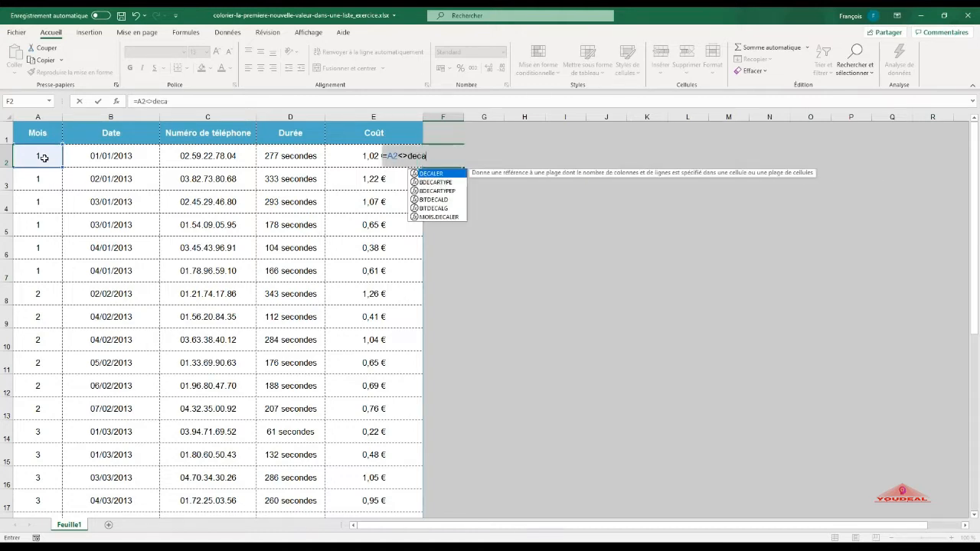
double_click(452, 174)
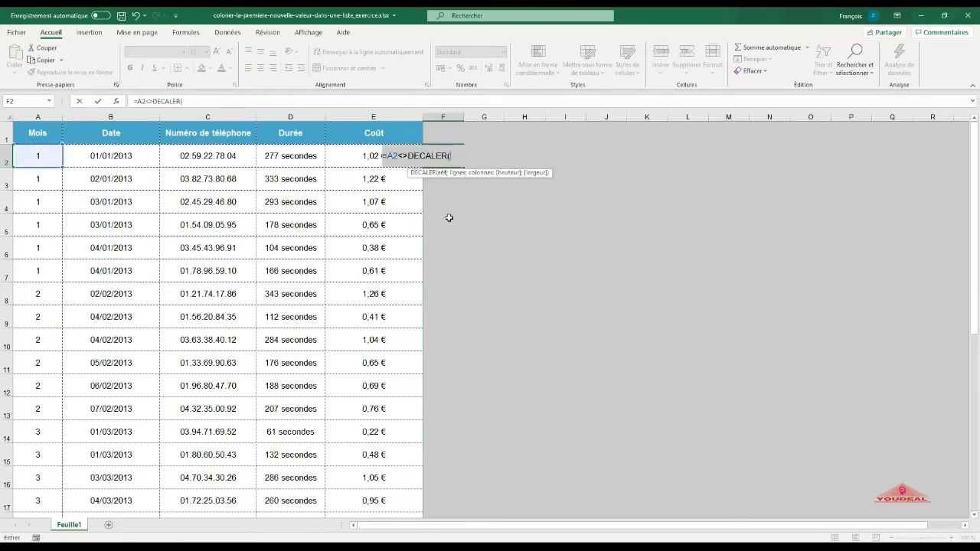
click(43, 155)
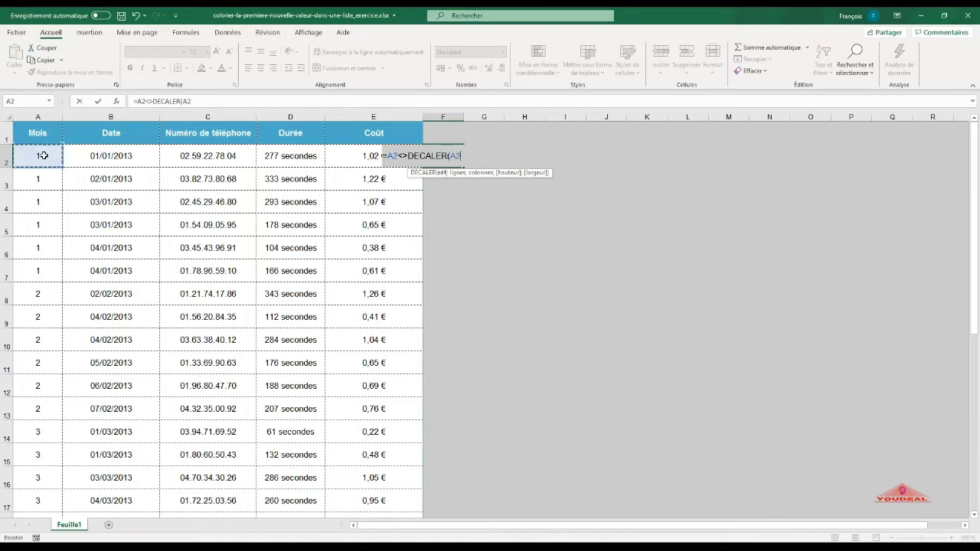
text(;)
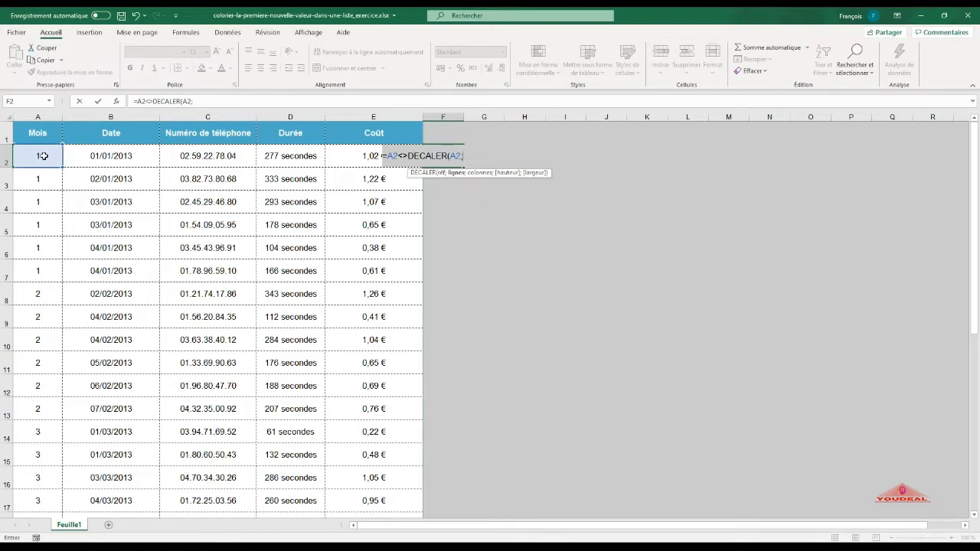
text(-1;)
text())
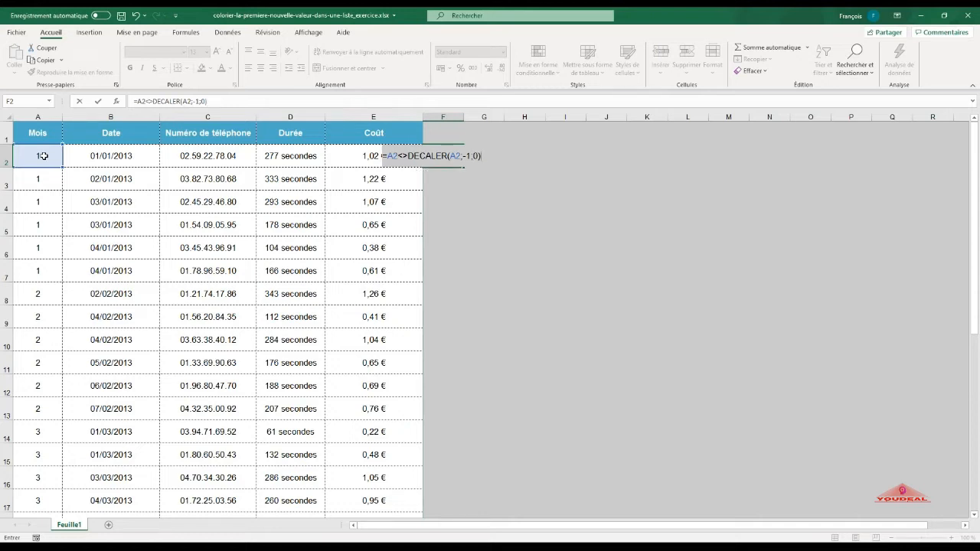
key(Return)
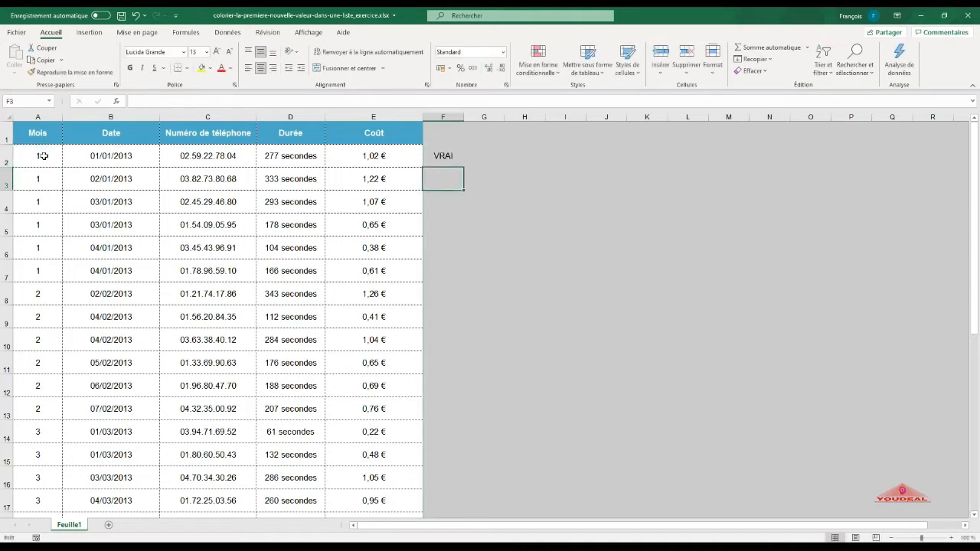
Fill the comparison formula from F2 down to the end of the list and inspect rows 8 and 14.
click(444, 158)
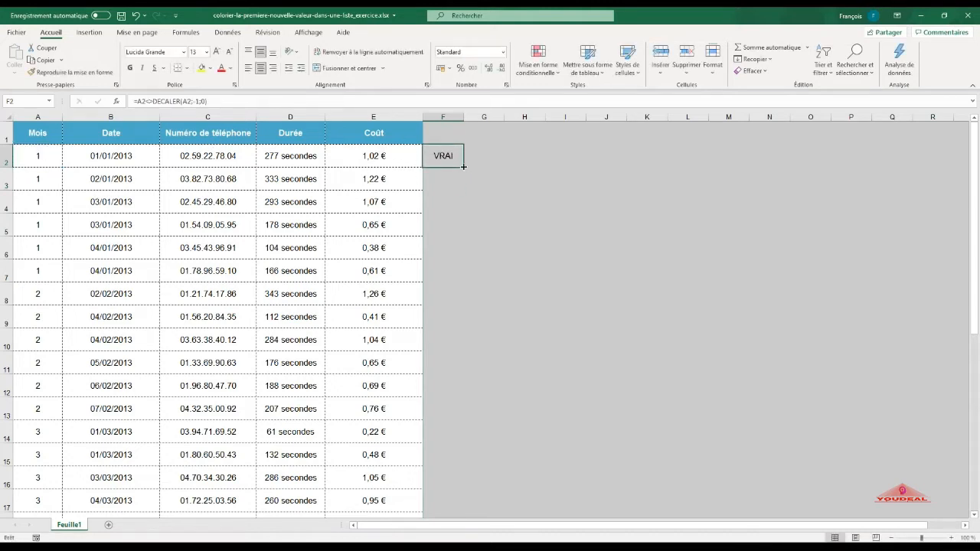
double_click(463, 167)
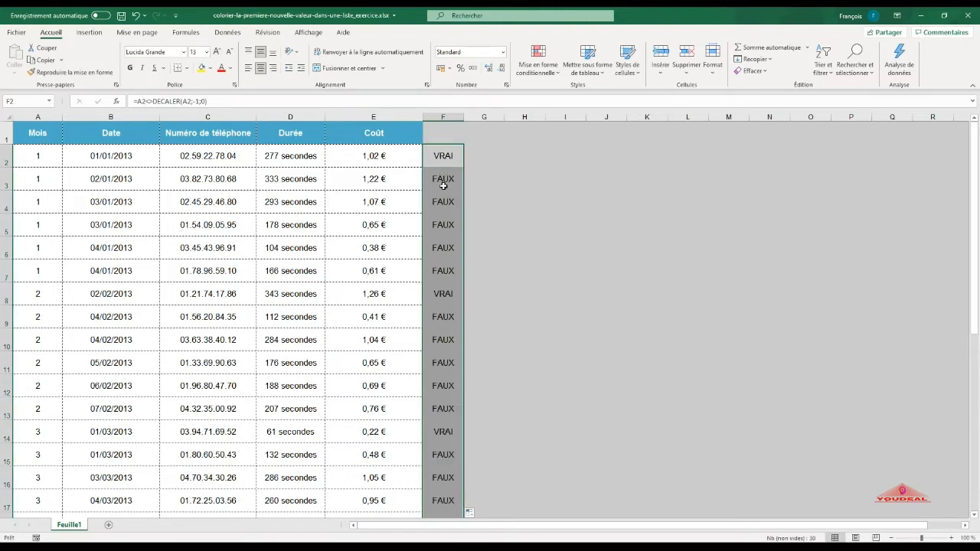
click(3, 293)
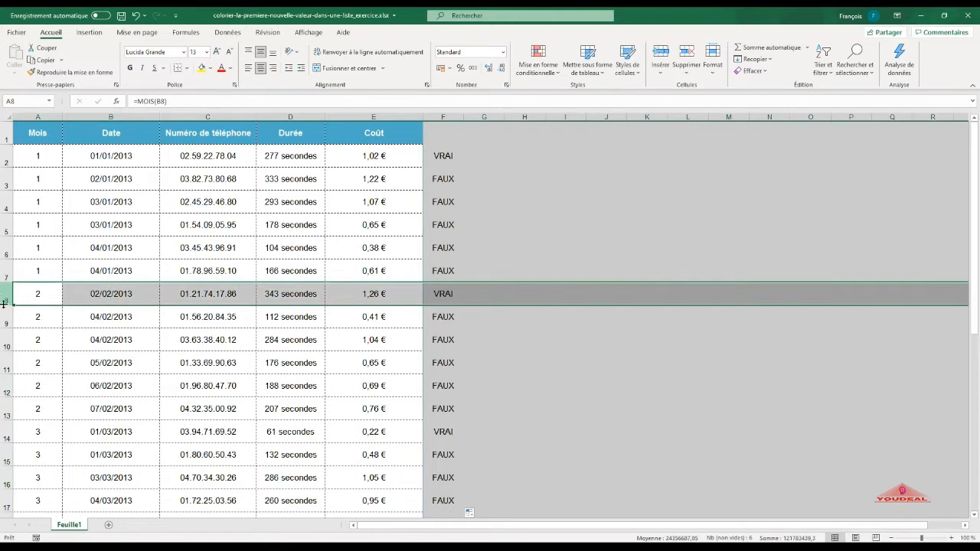
click(6, 435)
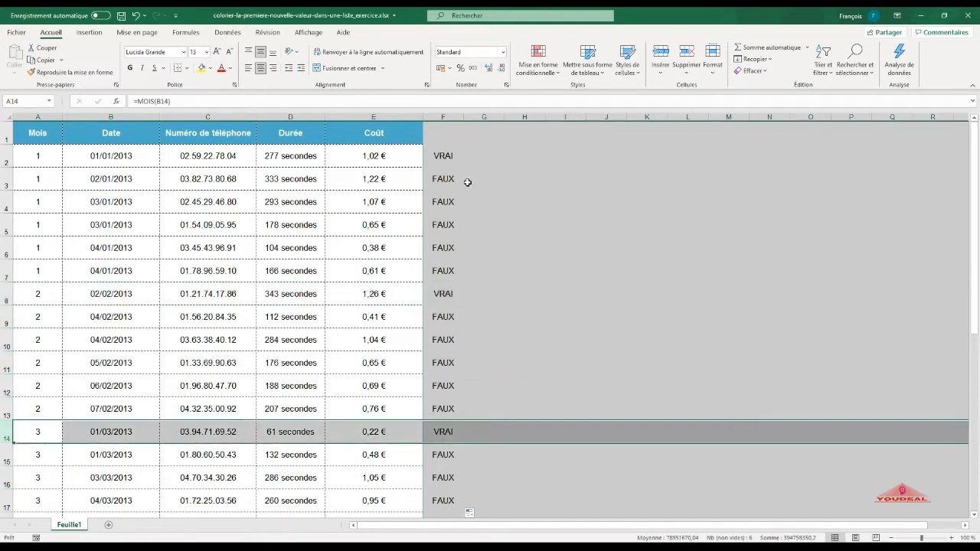
click(447, 159)
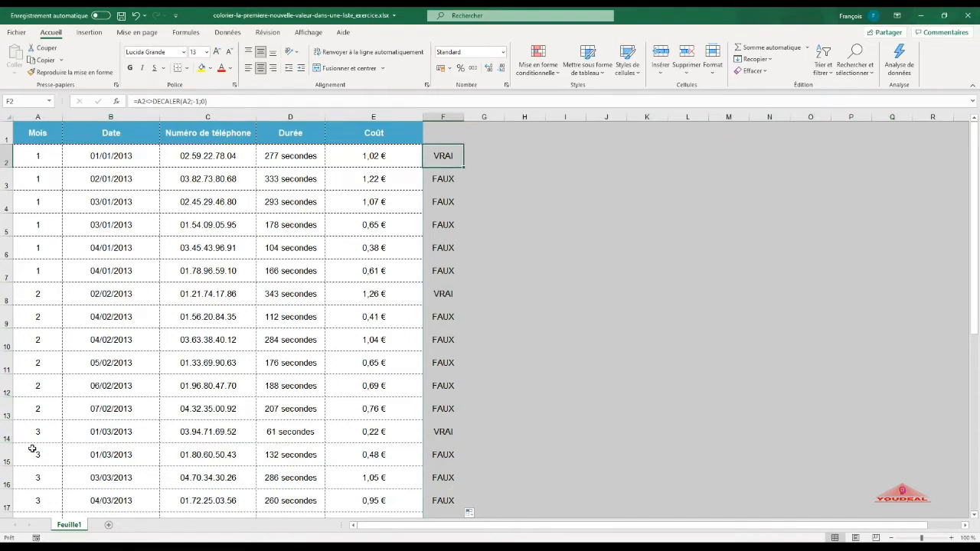
Start a new conditional formatting rule for the month cells A2:A31, using a formula to determine which cells to format.
click(38, 157)
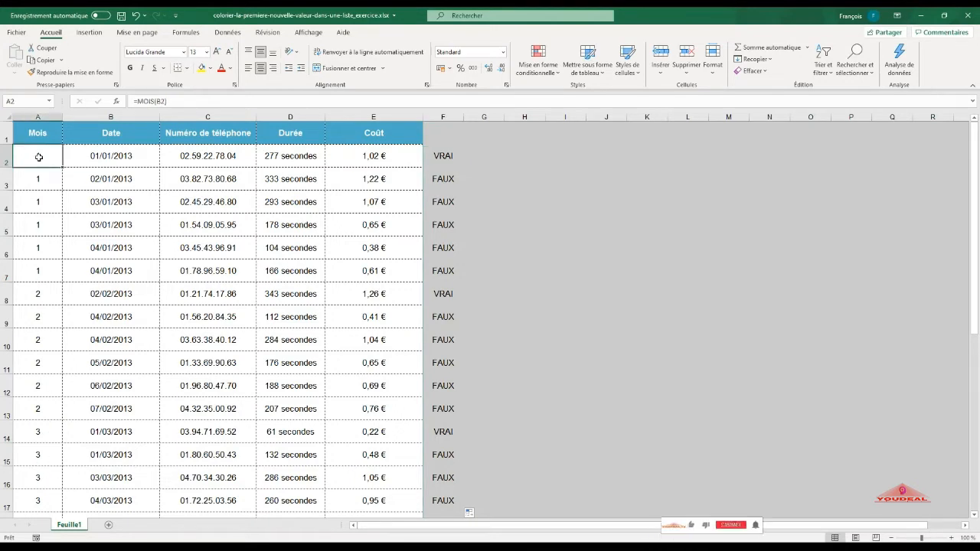
key(ctrl+shift+Down)
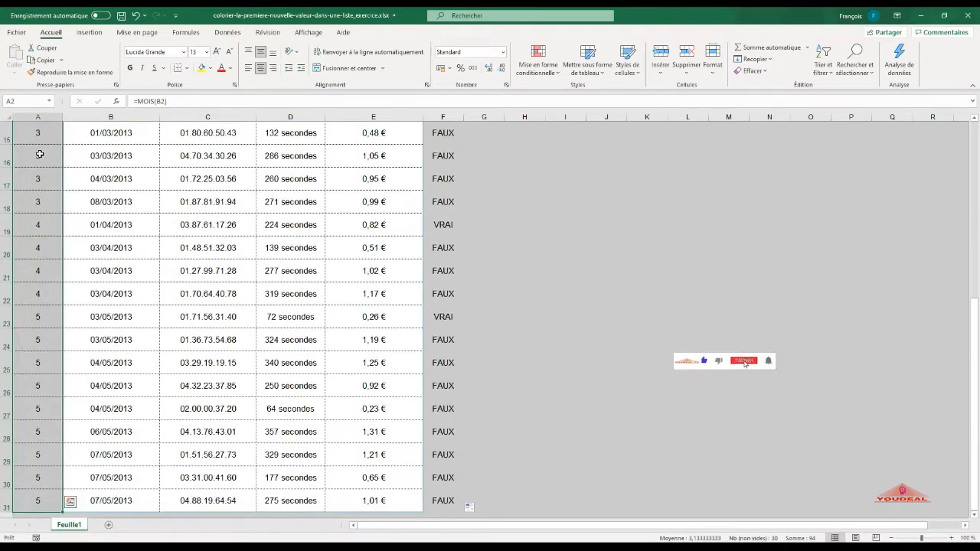
scroll(38, 174, up, 2)
scroll(38, 173, up, 3)
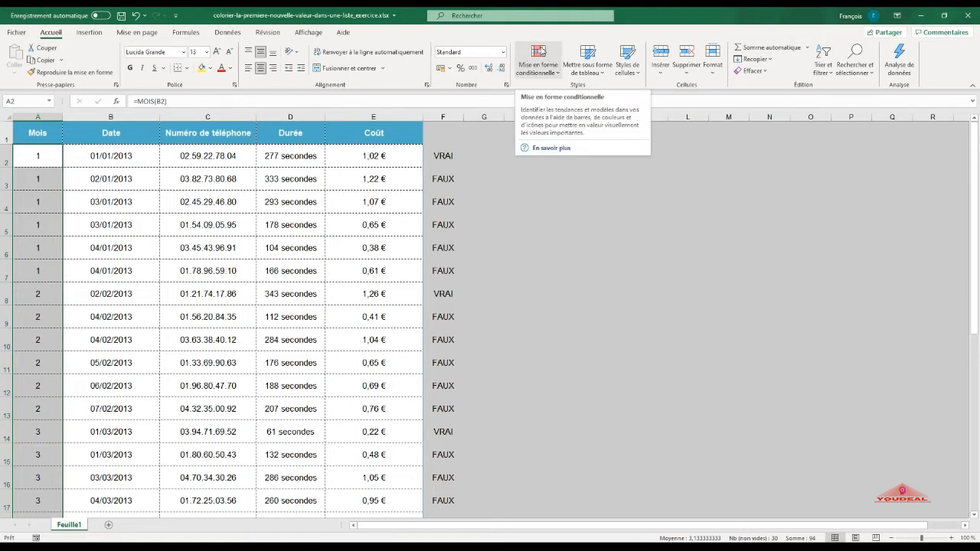
click(537, 54)
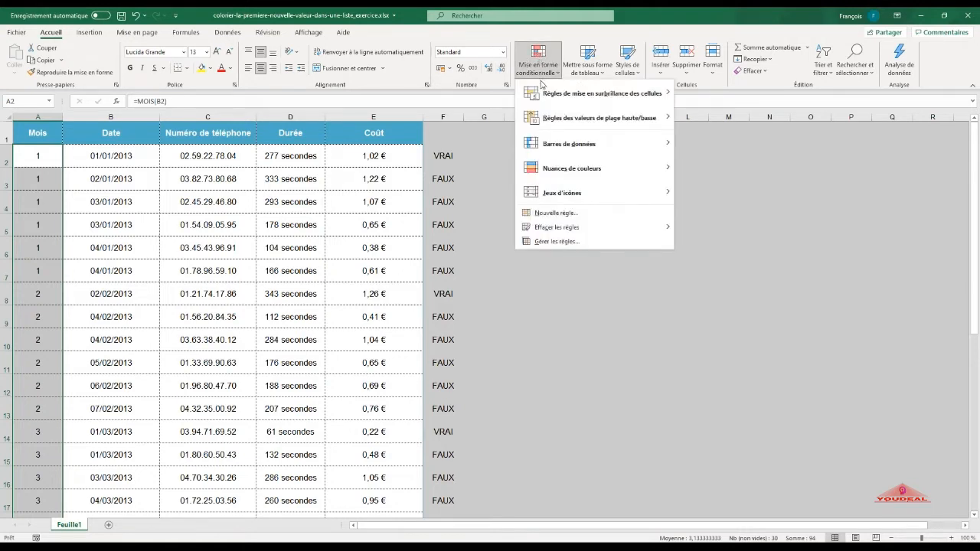
mouse_move(545, 91)
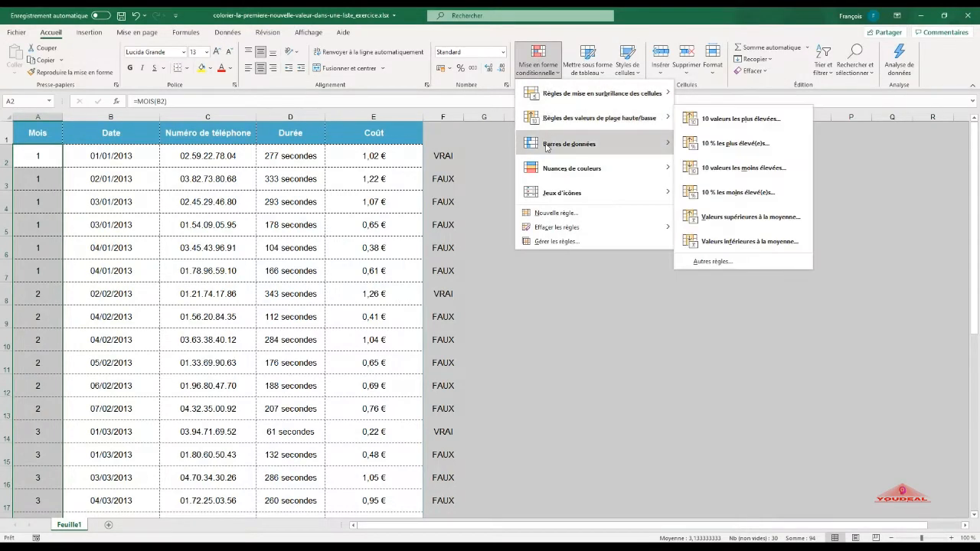
mouse_move(546, 166)
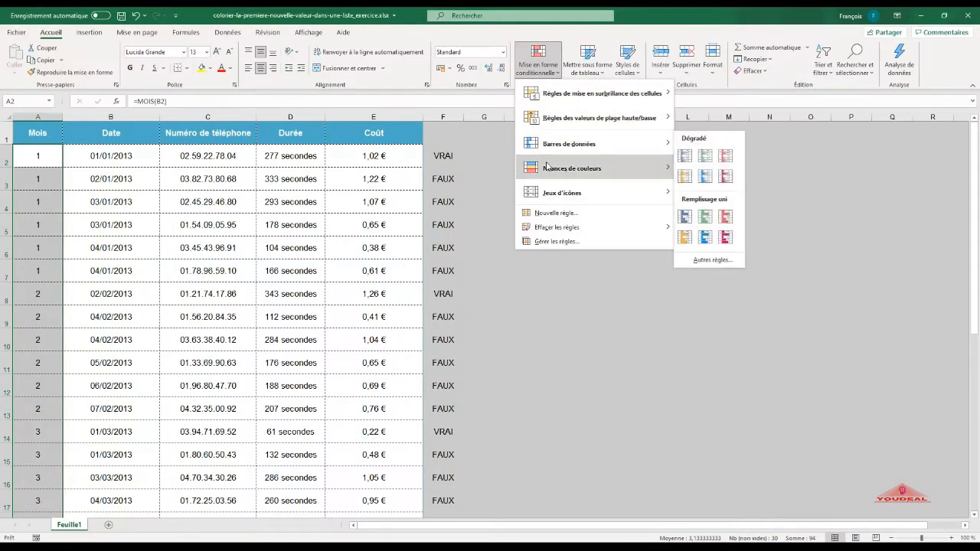
click(547, 219)
drag(527, 211, 471, 156)
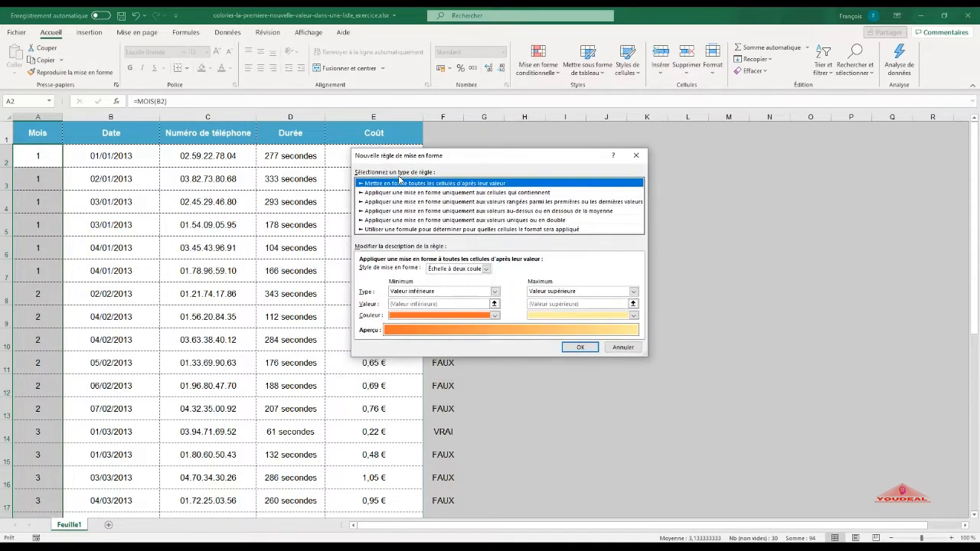
click(402, 231)
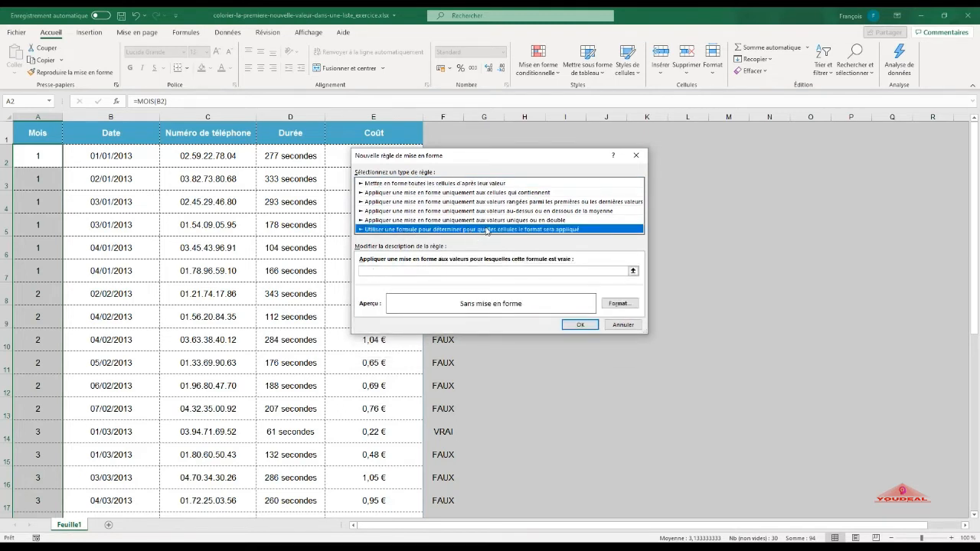
Enter =A2<>decaler(A2;-1;0) as the rule's formula, with relative references to A2.
click(419, 272)
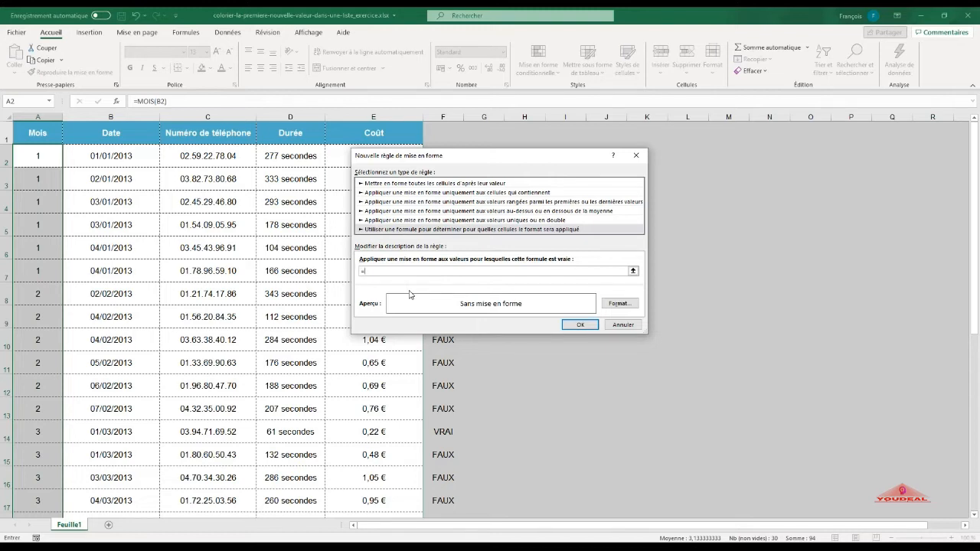
click(36, 161)
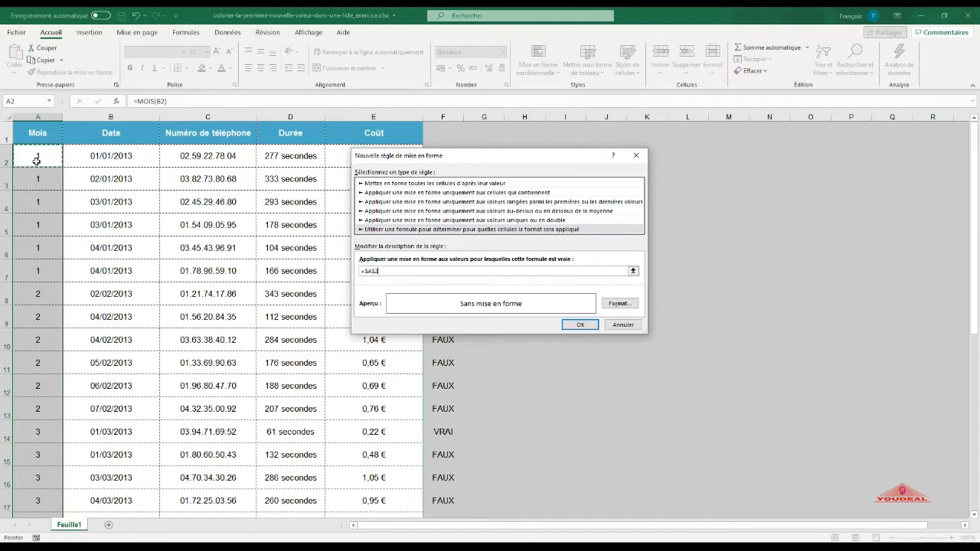
key(F4)
key(F4)
key(F4)
text(<>decaler()
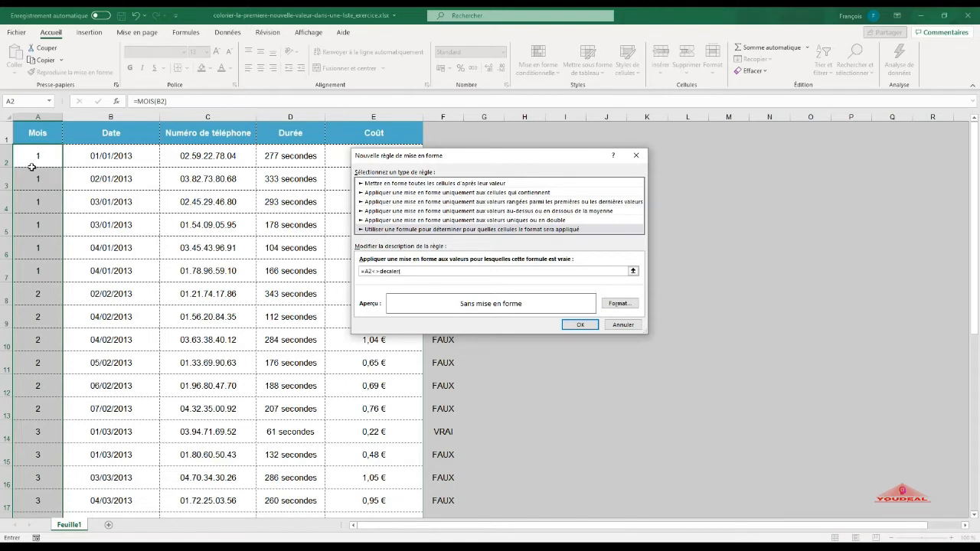
click(37, 158)
key(F4)
key(F4)
key(F4)
text(;)
Set the rule's format to a light red background fill and apply the rule to the month cells.
click(619, 303)
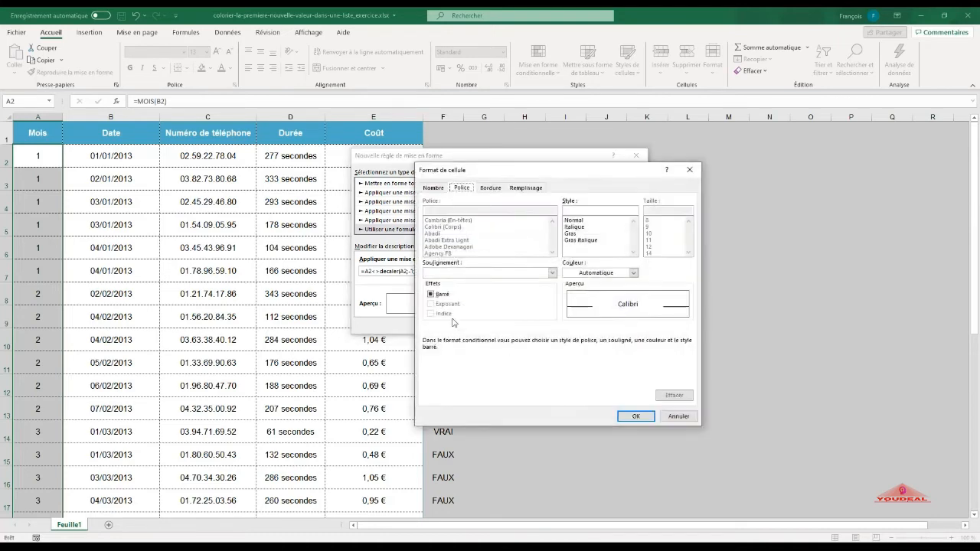
click(527, 187)
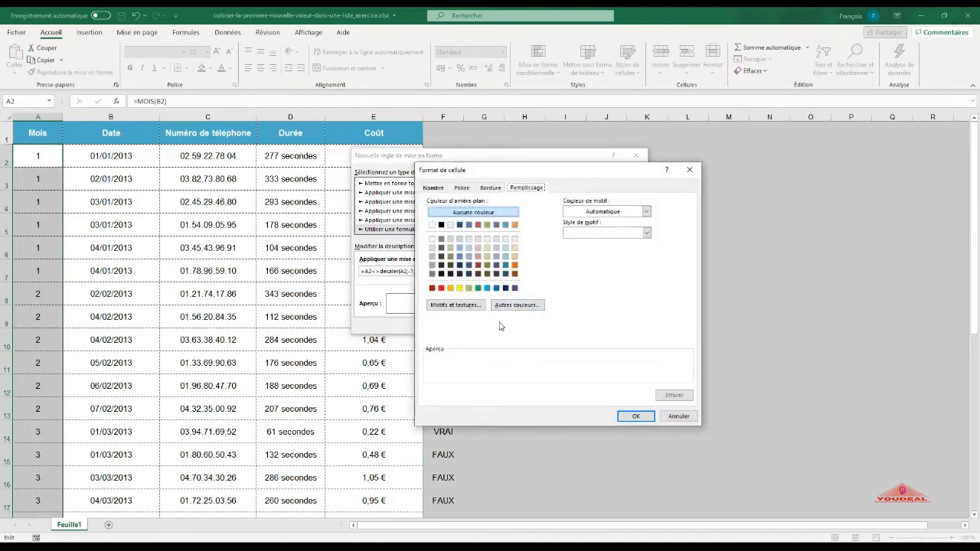
click(478, 248)
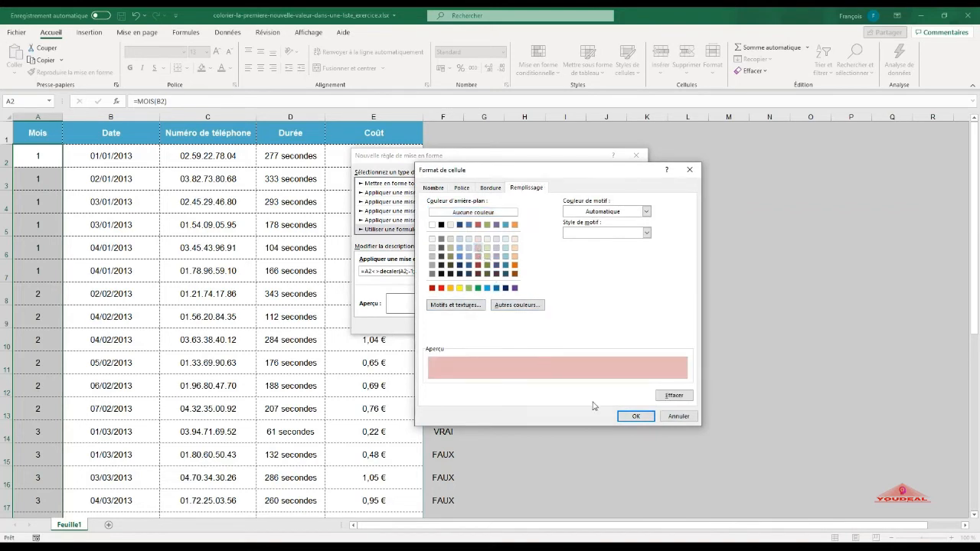
click(635, 415)
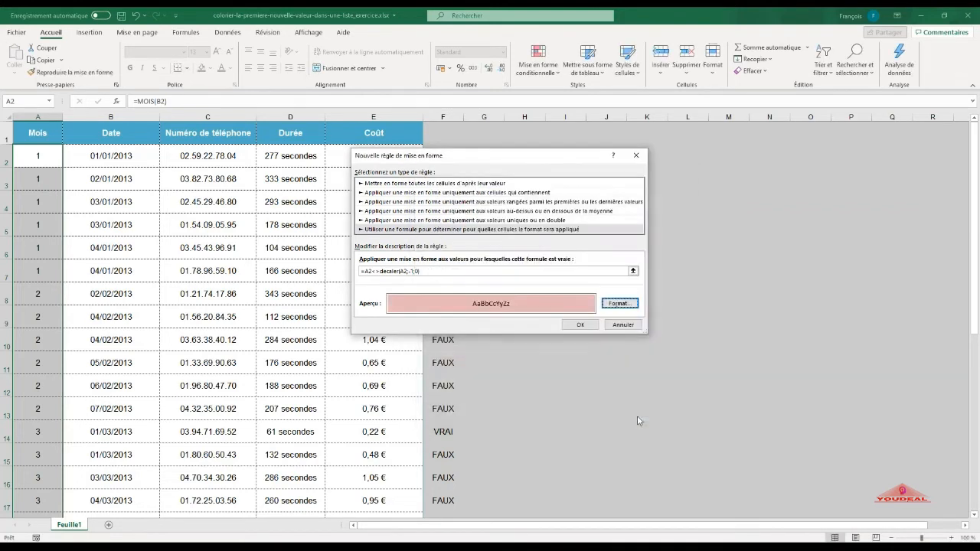
click(586, 326)
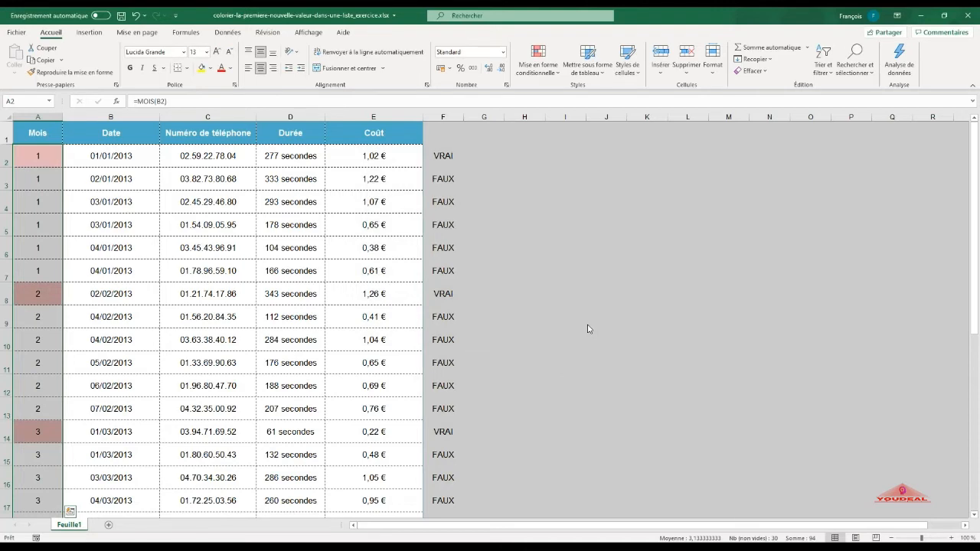
Review the highlighted cells down the Mois column and inspect the formulas in cells A2 and F2.
click(93, 169)
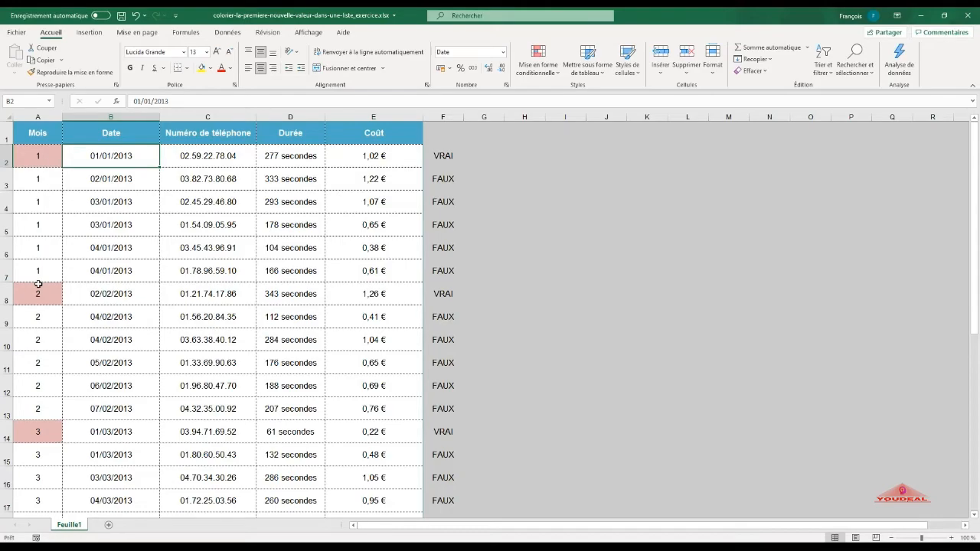
scroll(47, 355, down, 2)
scroll(50, 358, down, 4)
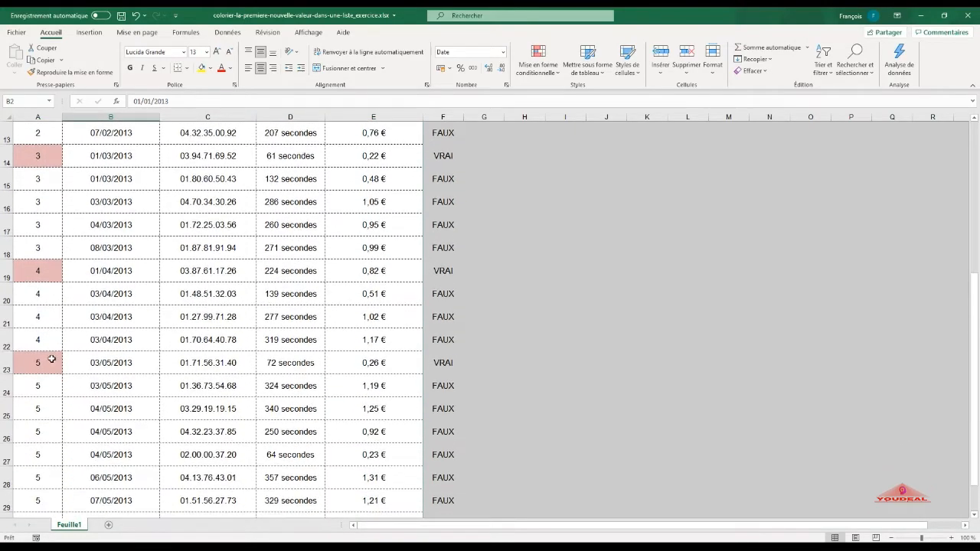
scroll(52, 359, up, 5)
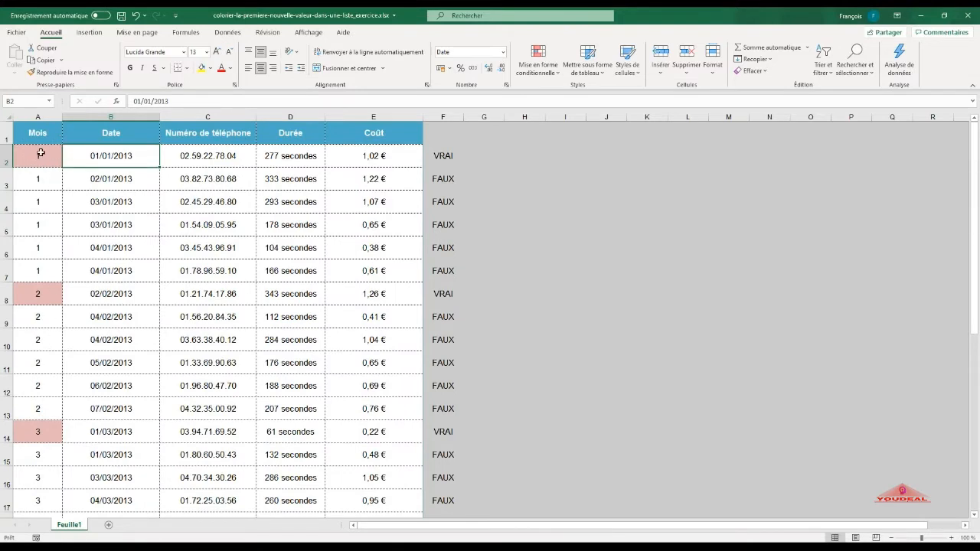
double_click(54, 151)
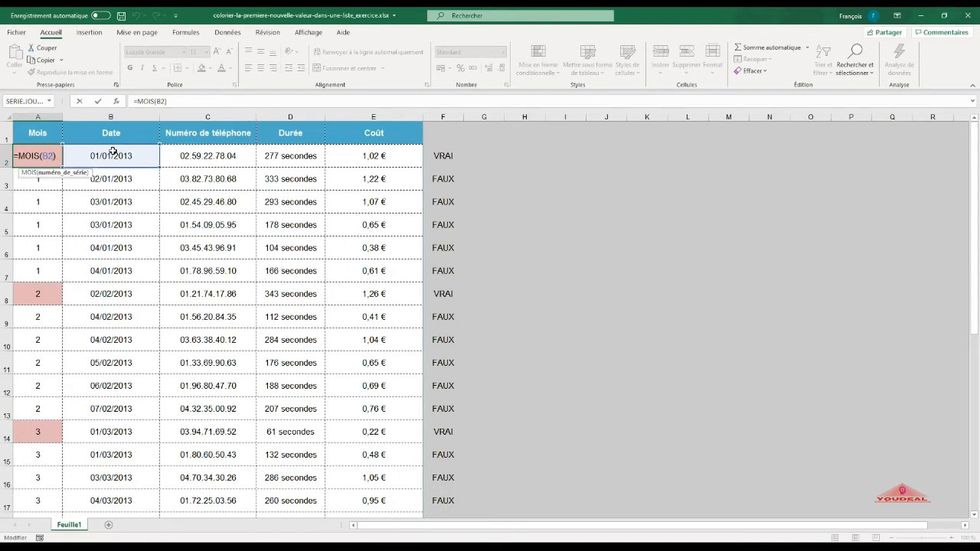
key(ctrl+Return)
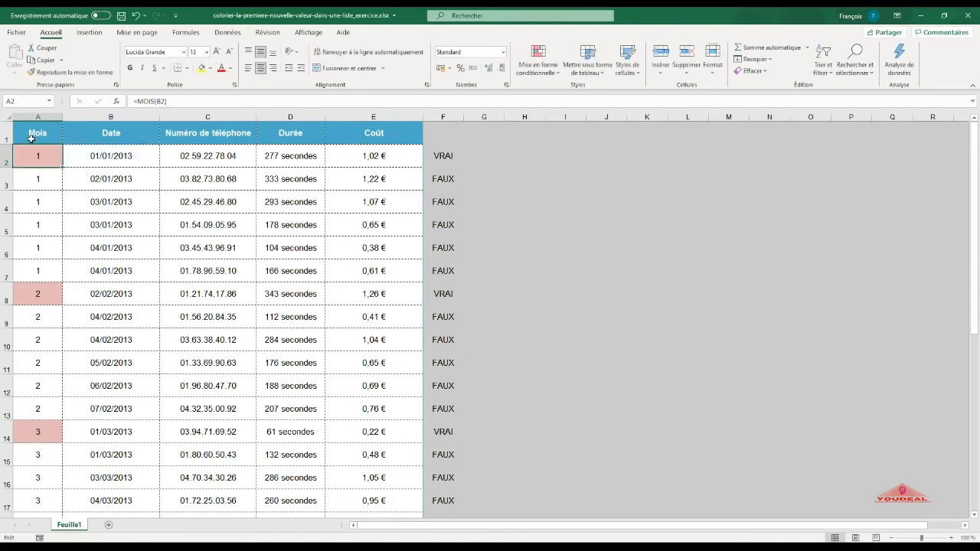
click(448, 155)
double_click(448, 155)
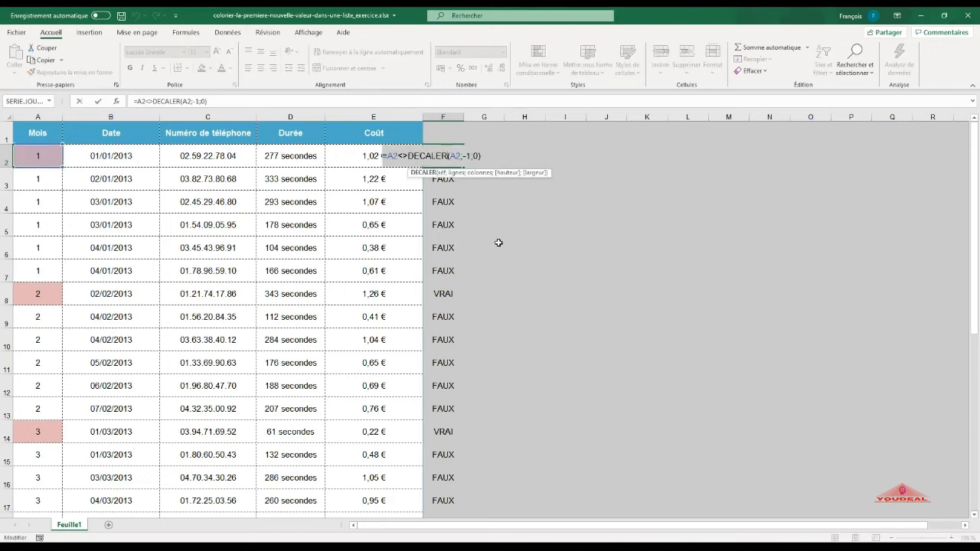